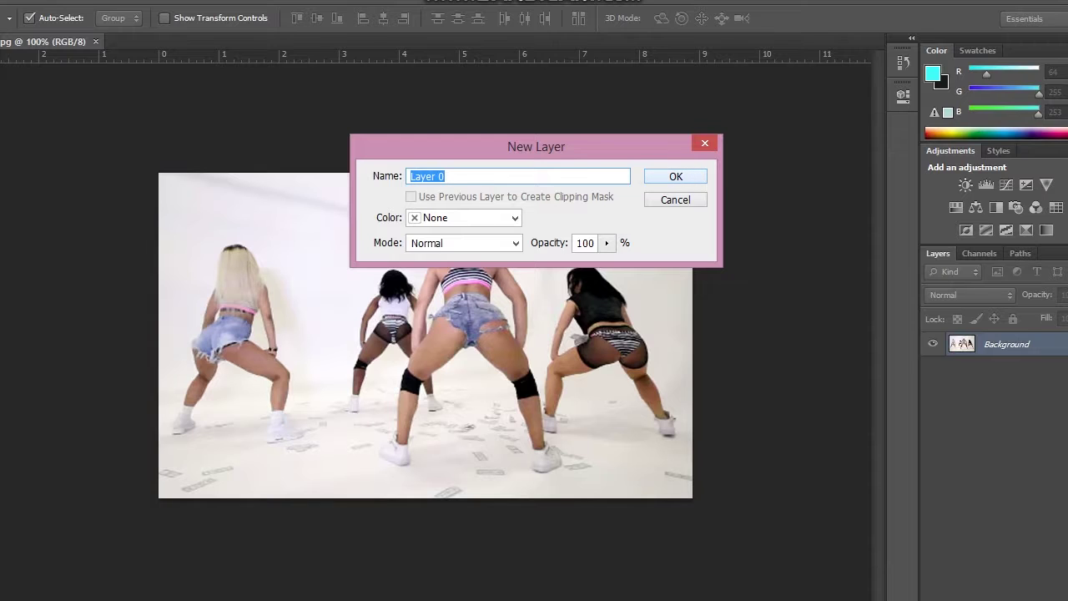
Confirm the Background as an unlocked Layer 0, then zoom to 200% on the dancers
key(Return)
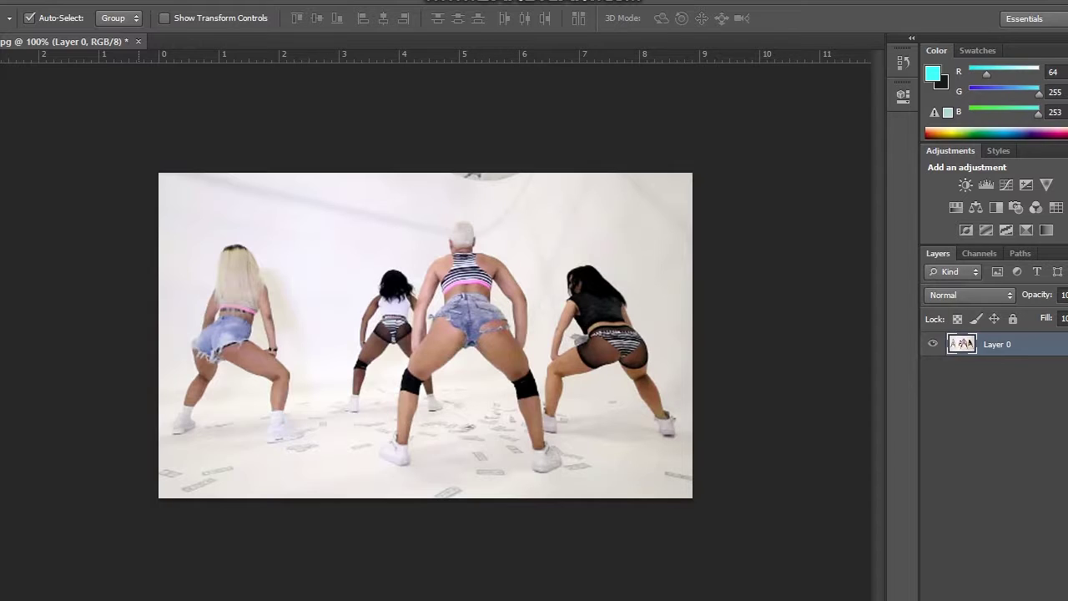
key(z)
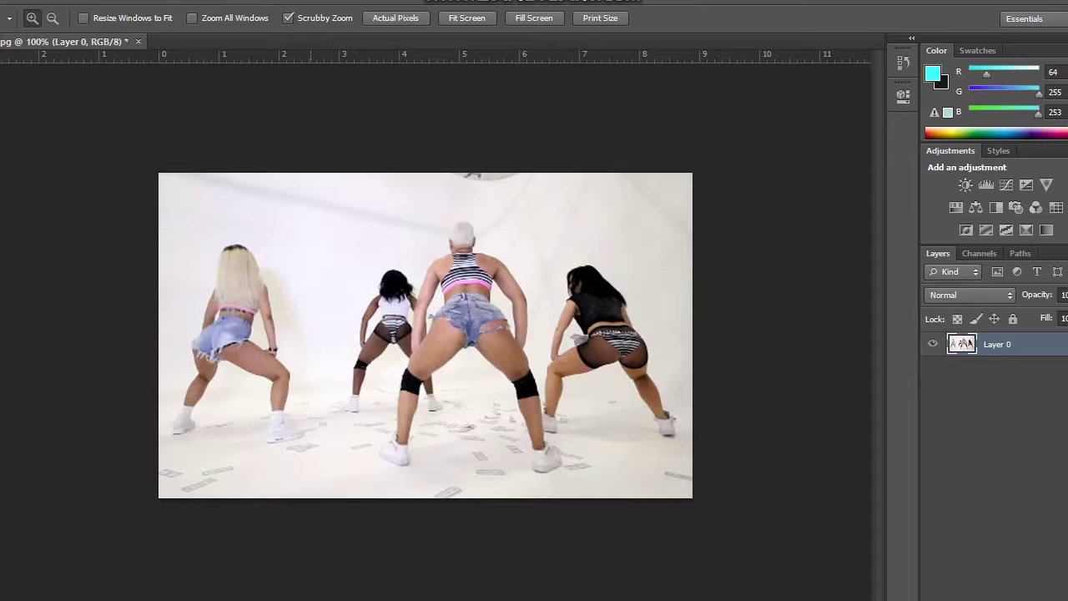
click(330, 323)
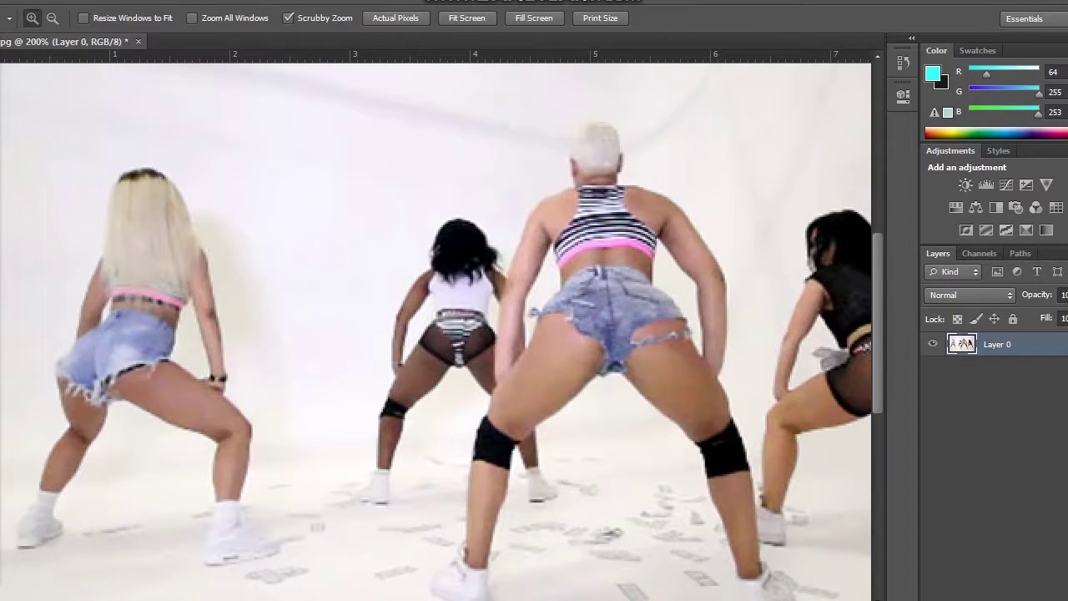
key(v)
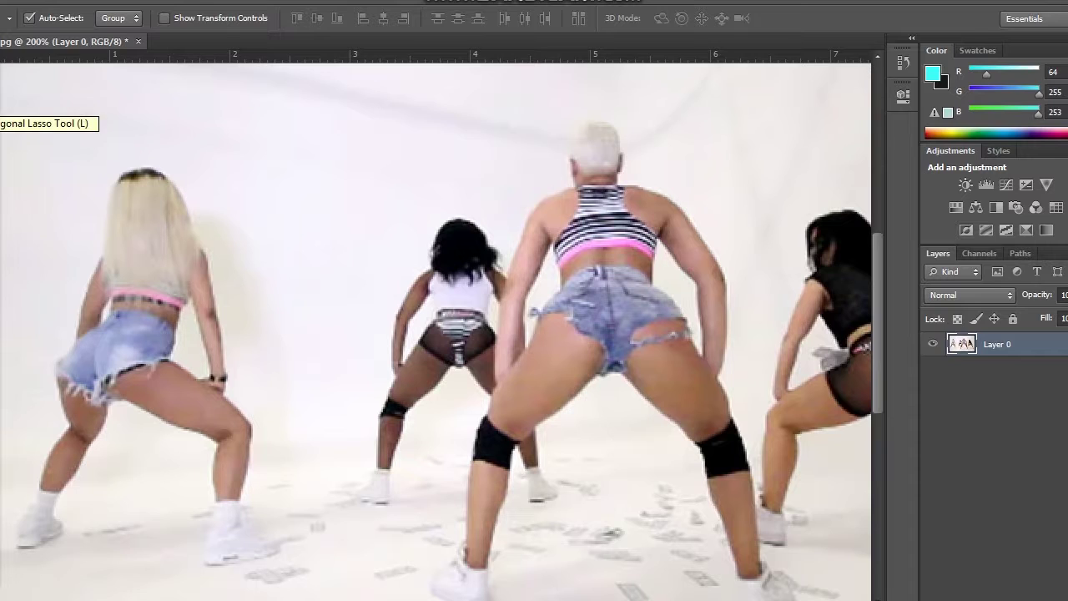
With the Polygonal Lasso, outline the blonde dancer's hair, shorts, left leg and left sneaker
click(0, 121)
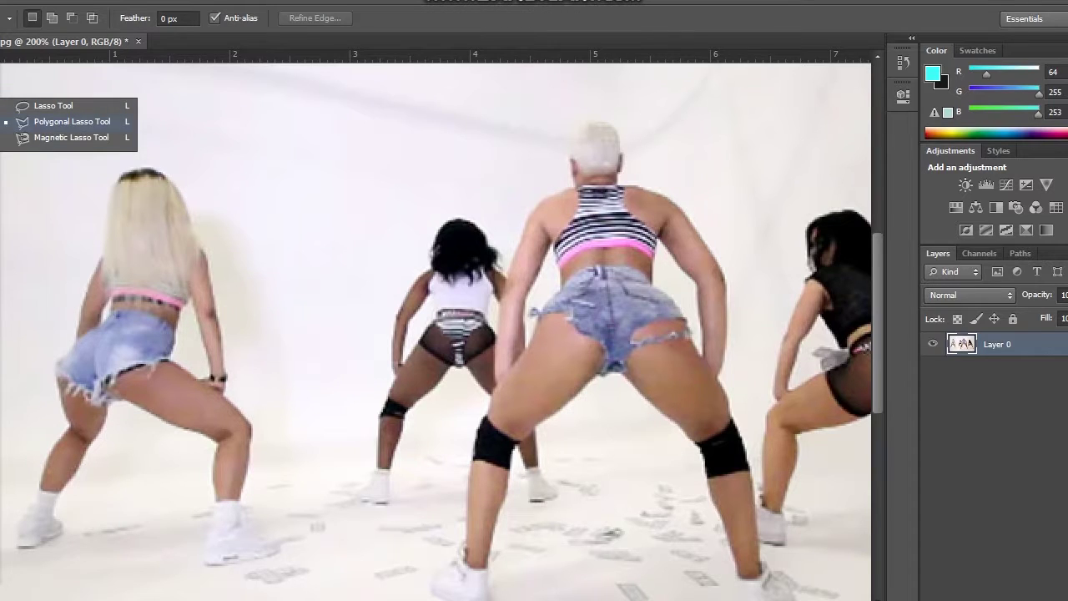
click(72, 121)
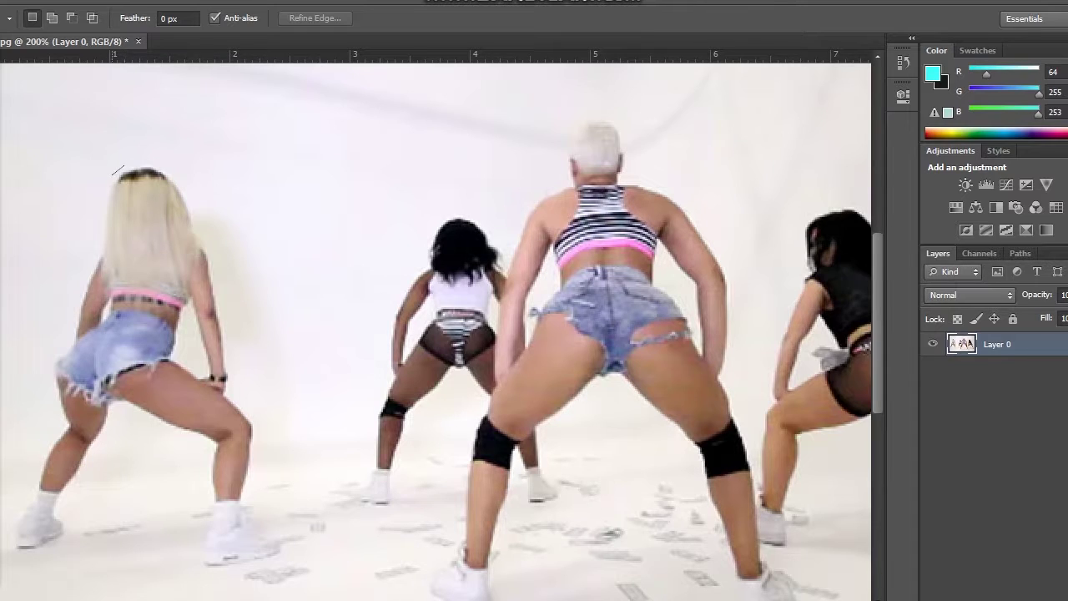
click(105, 177)
click(92, 256)
click(80, 287)
click(72, 342)
click(63, 428)
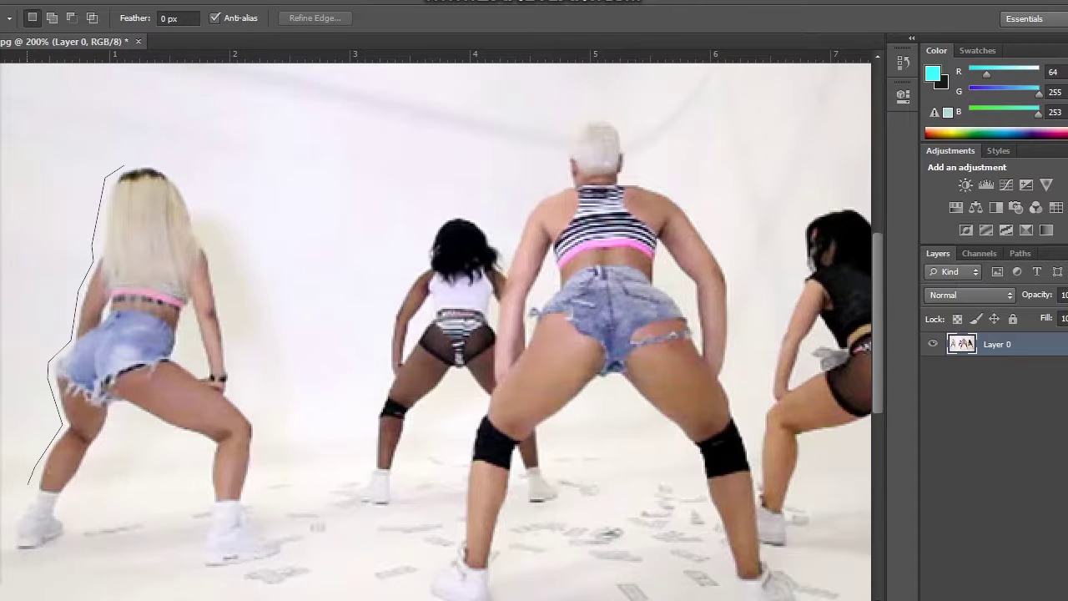
click(17, 515)
click(44, 564)
Continue between her legs, around the right sneaker and up her side, closing at the start
click(90, 499)
click(124, 404)
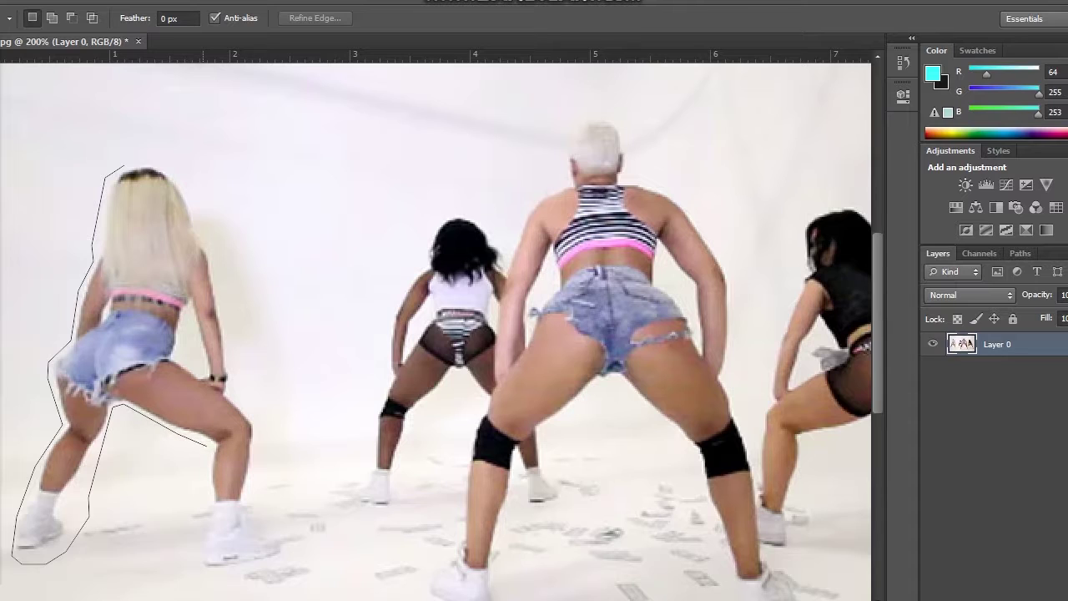
click(210, 447)
click(305, 524)
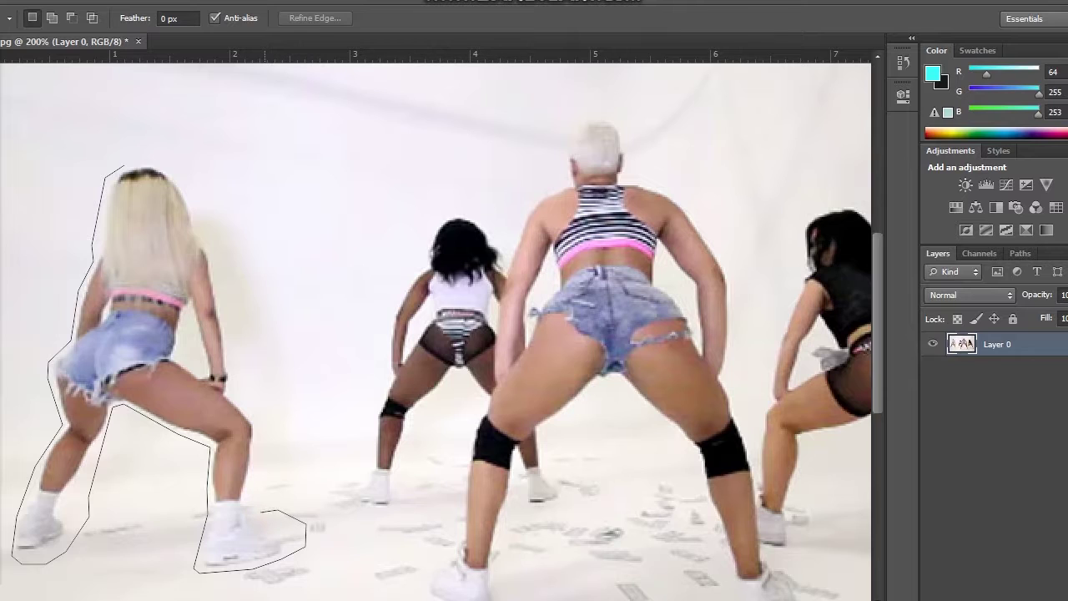
click(255, 510)
click(264, 408)
click(236, 388)
click(228, 314)
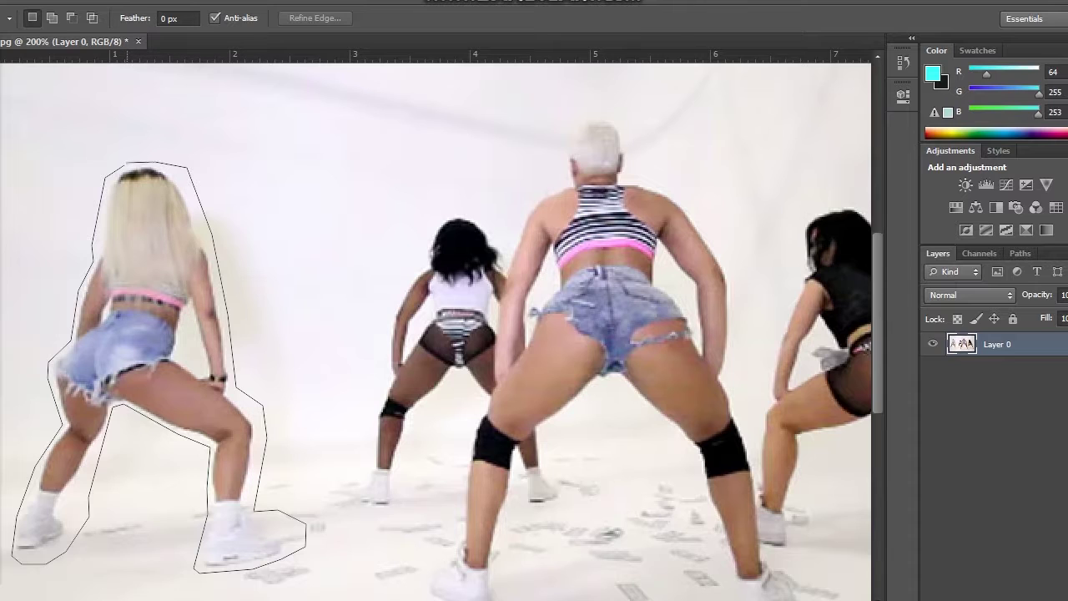
click(125, 162)
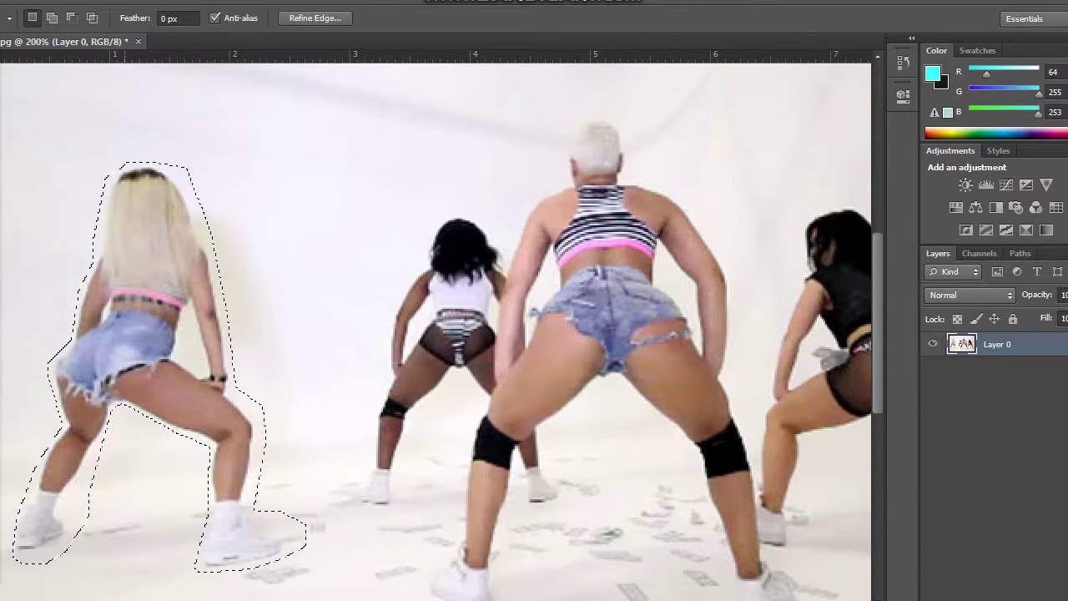
Drag the selection off the dancer, then undo the selection move
mouse_move(159, 215)
mouse_down()
mouse_move(330, 179)
mouse_move(315, 178)
mouse_up()
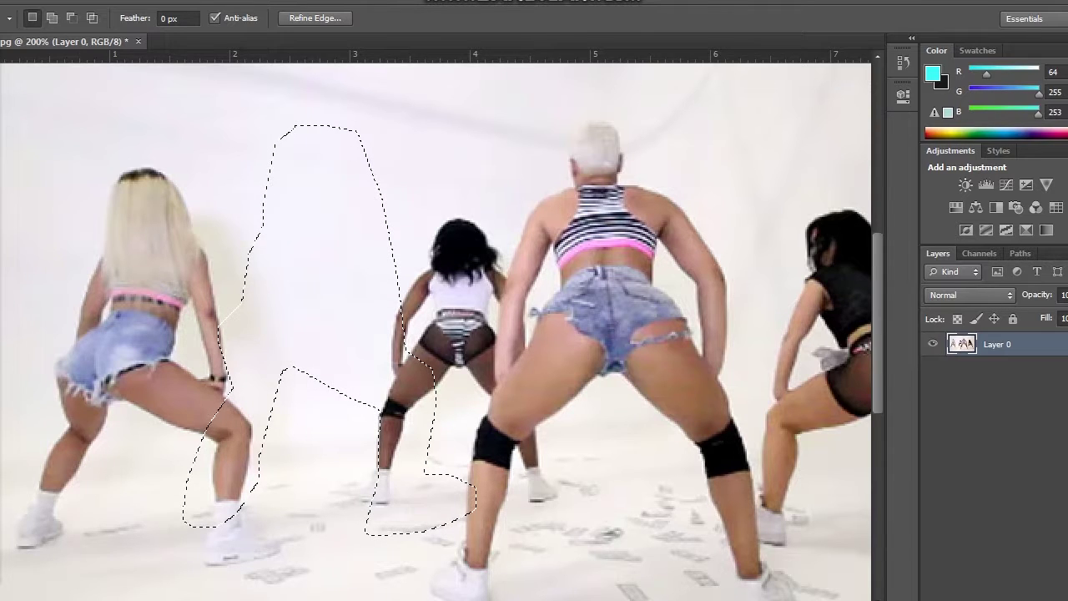
click(50, 2)
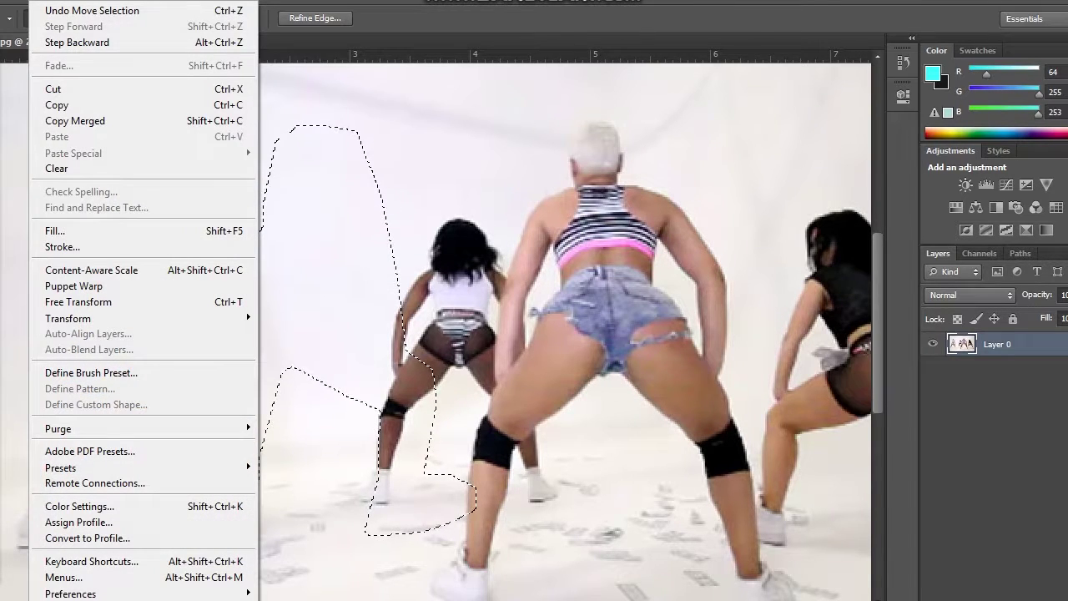
click(91, 10)
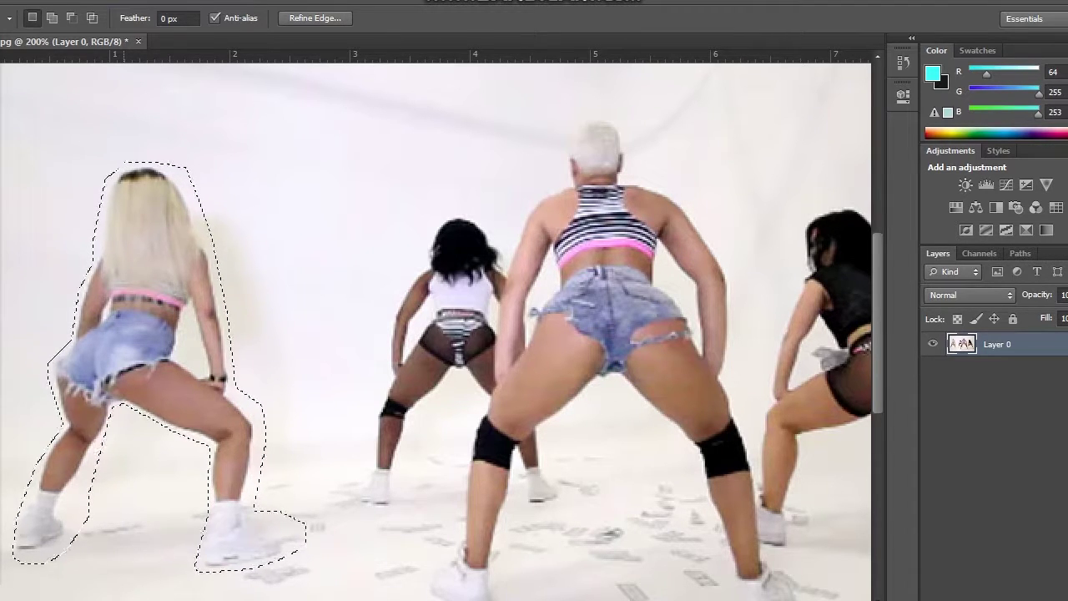
Step backward to remove the lasso selection from the dancer
key(alt+e)
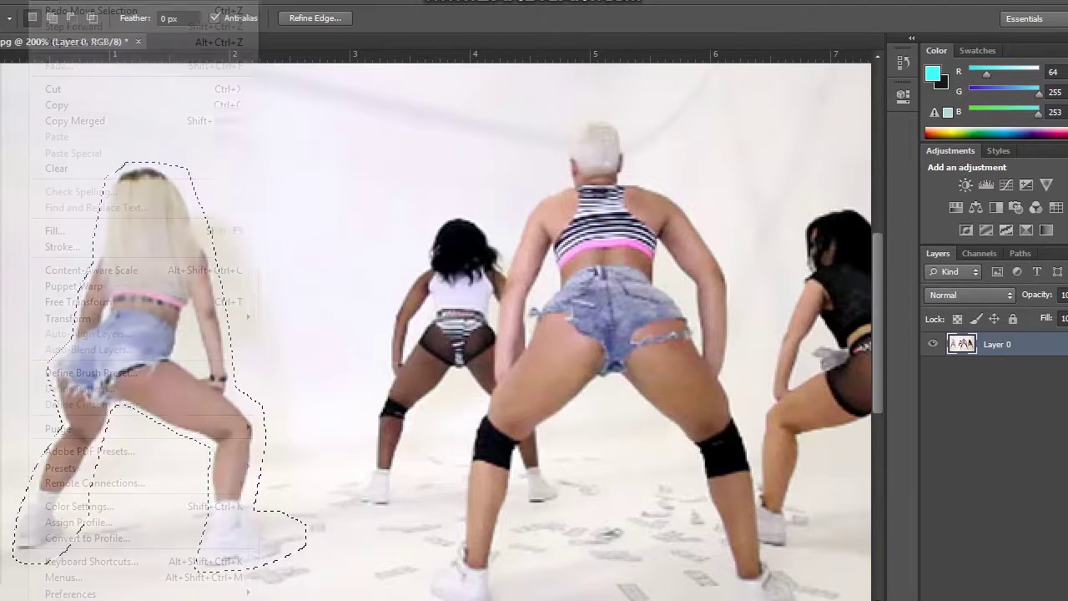
key(Down)
key(Down)
key(Return)
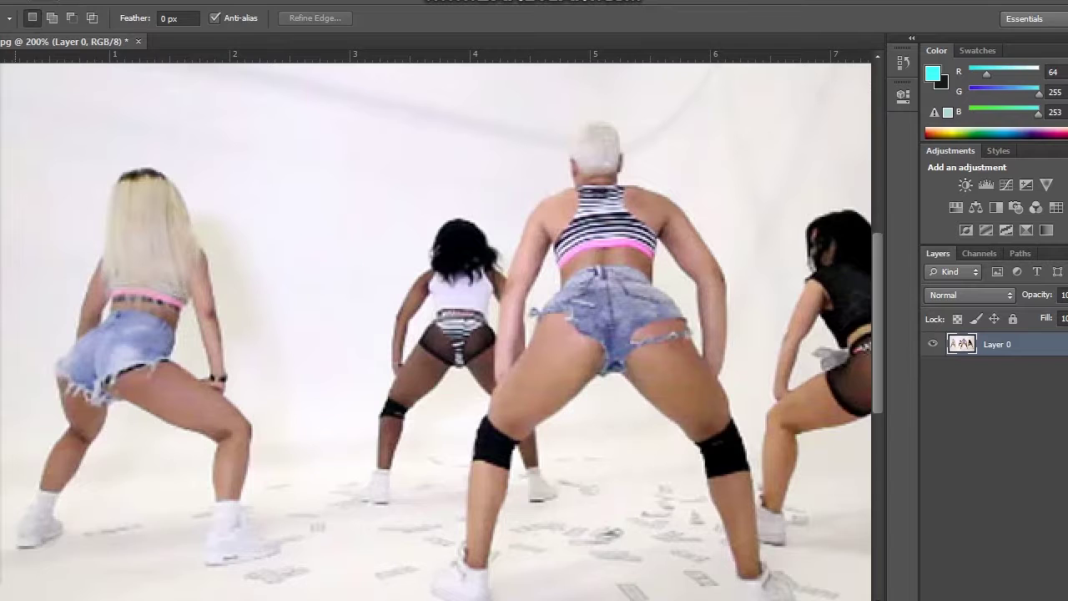
Zoom out to 100% and step forward twice to restore the dancer's lasso selection
key(z)
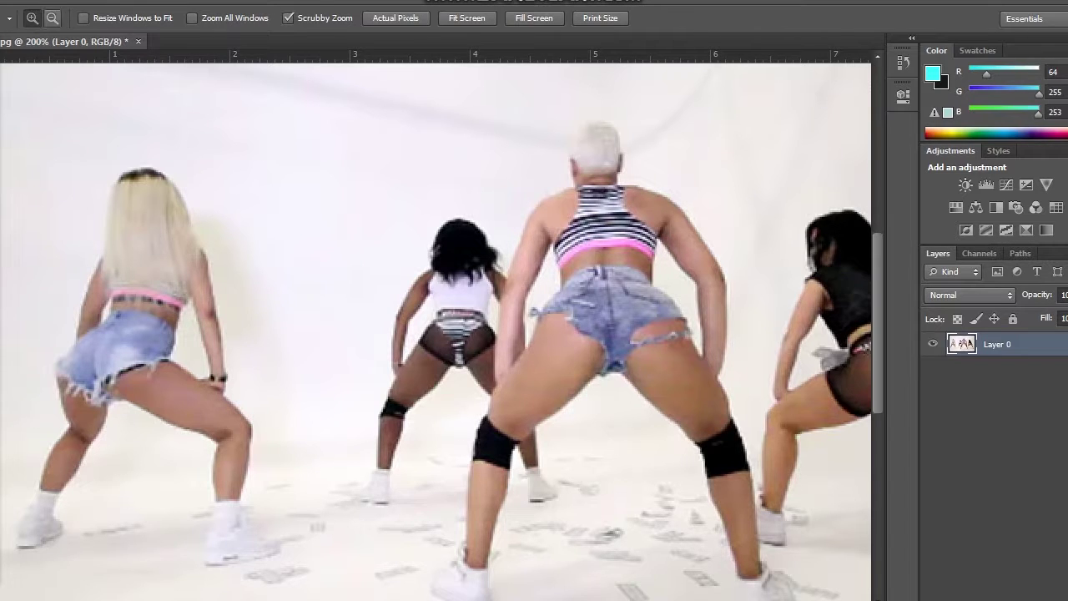
key(ctrl+minus)
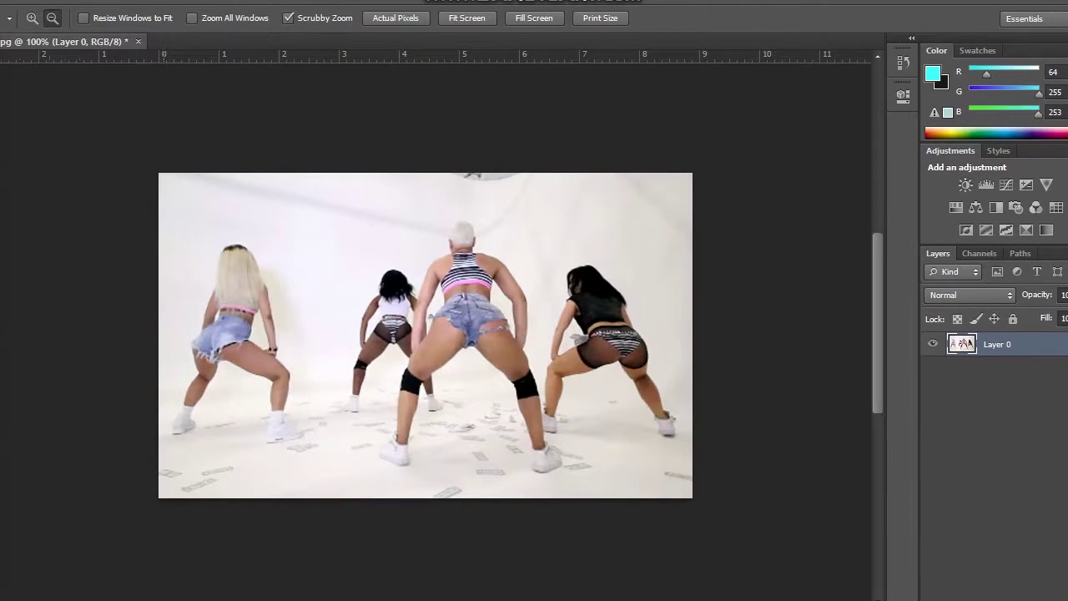
click(40, 1)
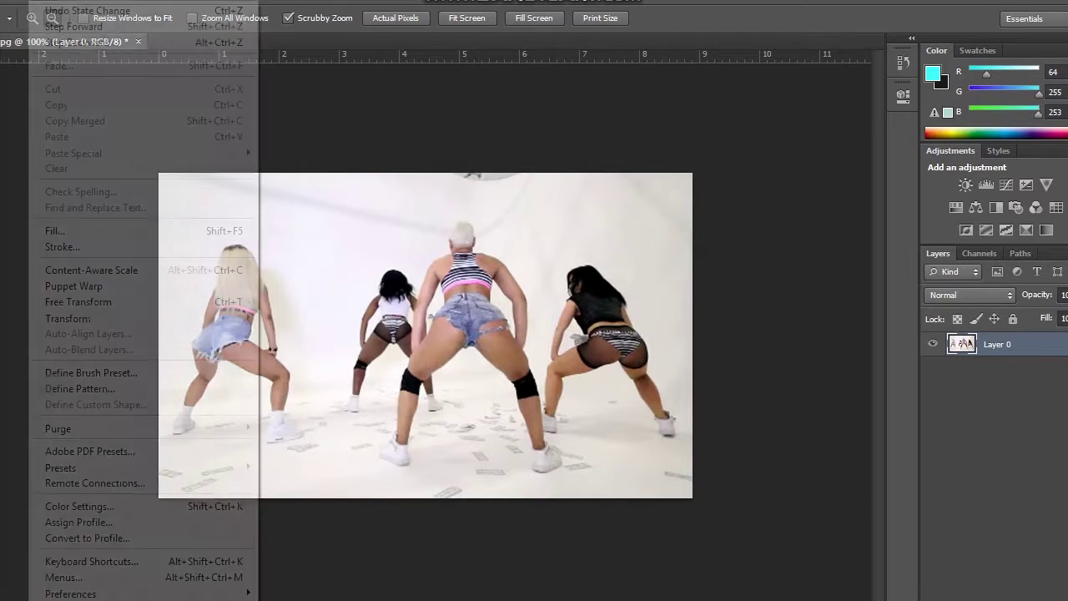
click(74, 26)
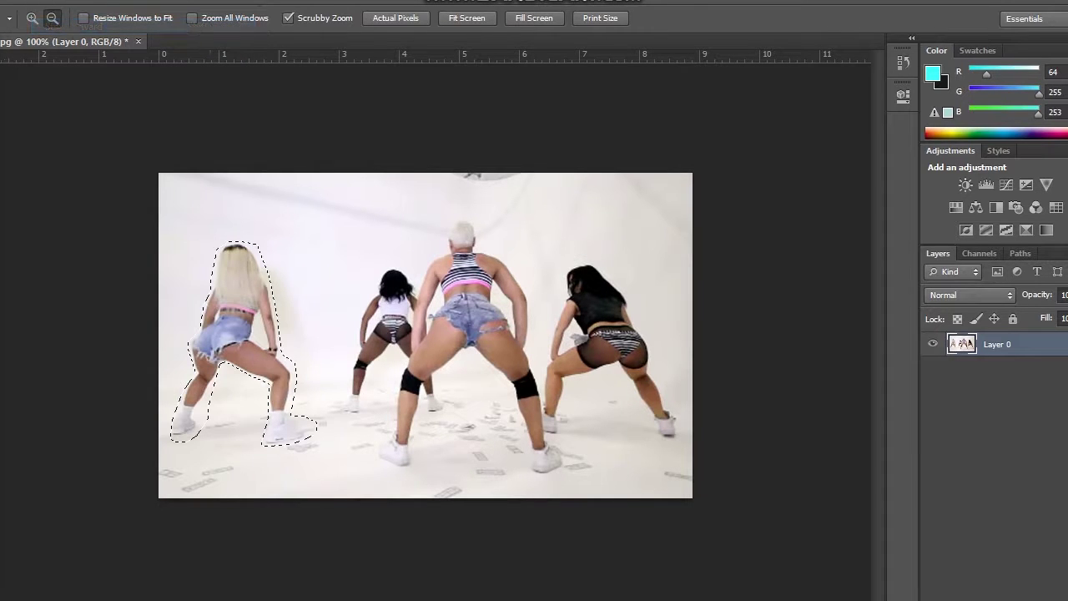